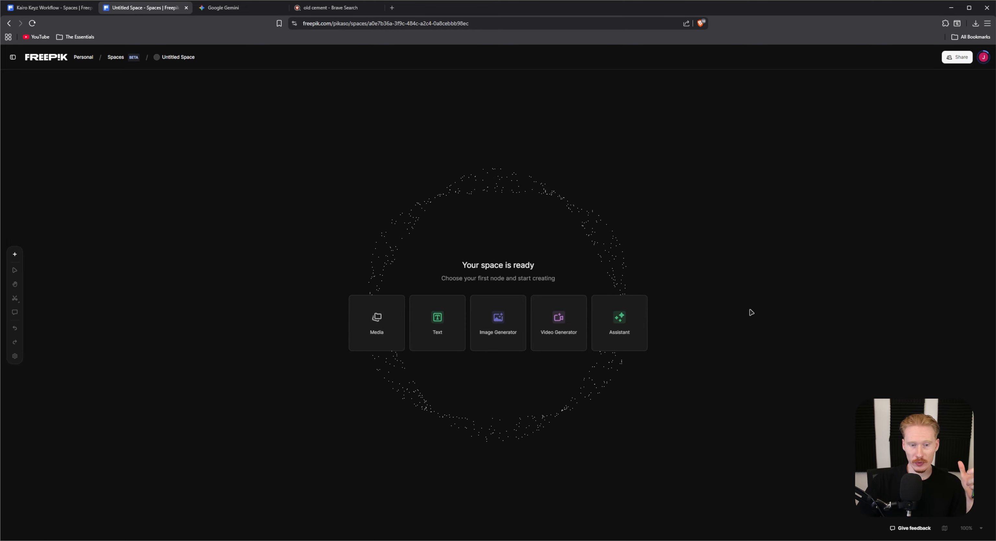
- Add an Image Generator node as the first node of the space and set its resolution to 2K
{"action": "left_click", "coordinate": [503, 347]}
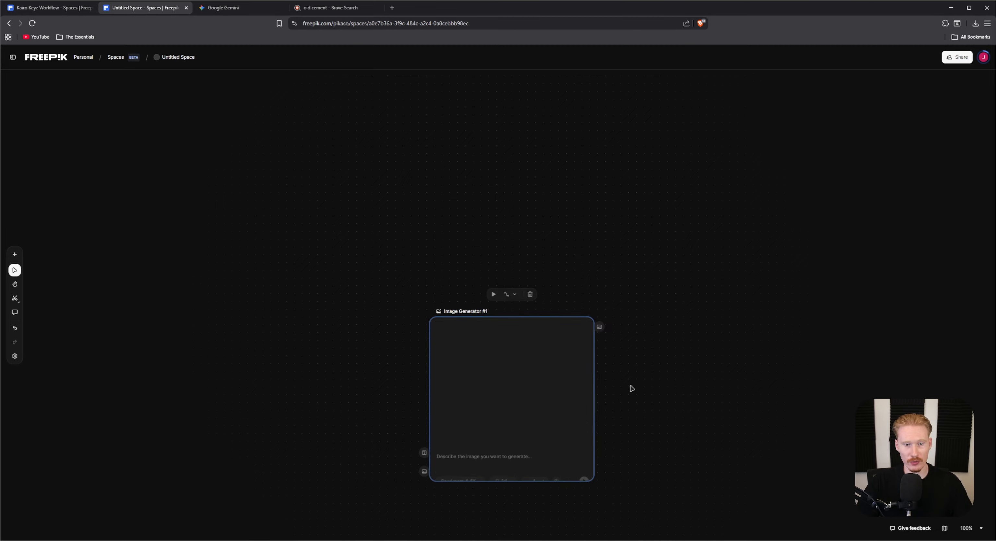
{"action": "left_click", "coordinate": [607, 359]}
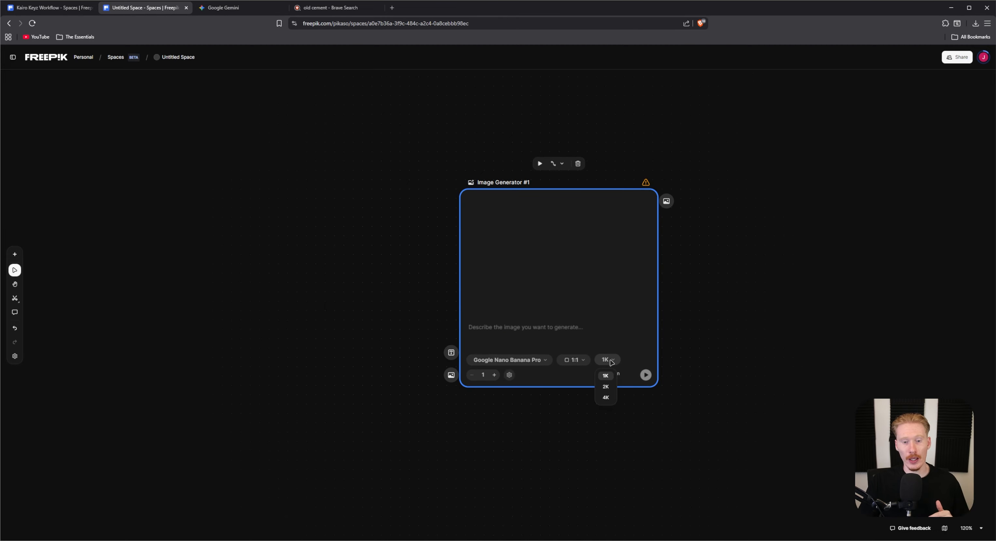
{"action": "left_click", "coordinate": [605, 385]}
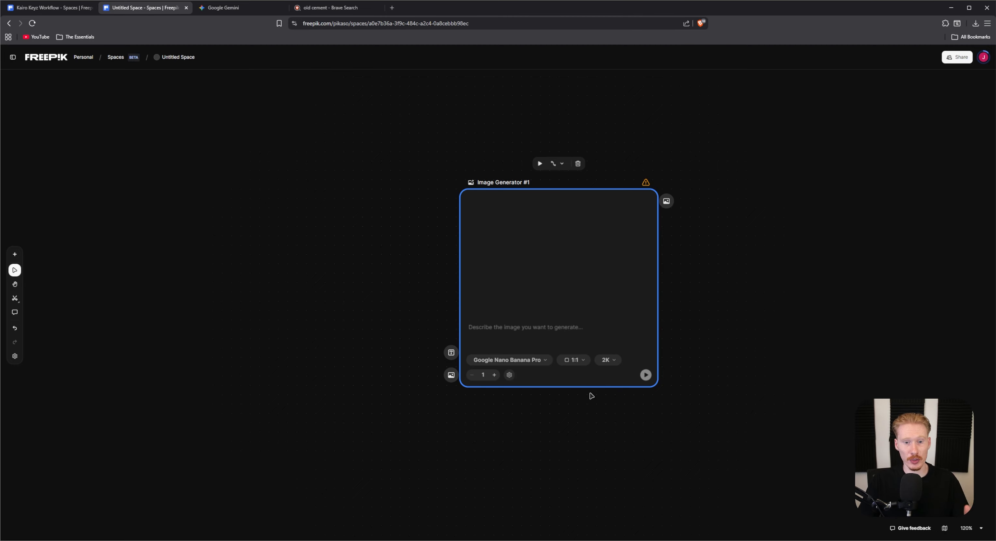
{"action": "left_click_drag", "start_coordinate": [802, 330], "coordinate": [756, 338]}
{"action": "scroll", "coordinate": [533, 380], "scroll_direction": "up", "scroll_amount": 5}
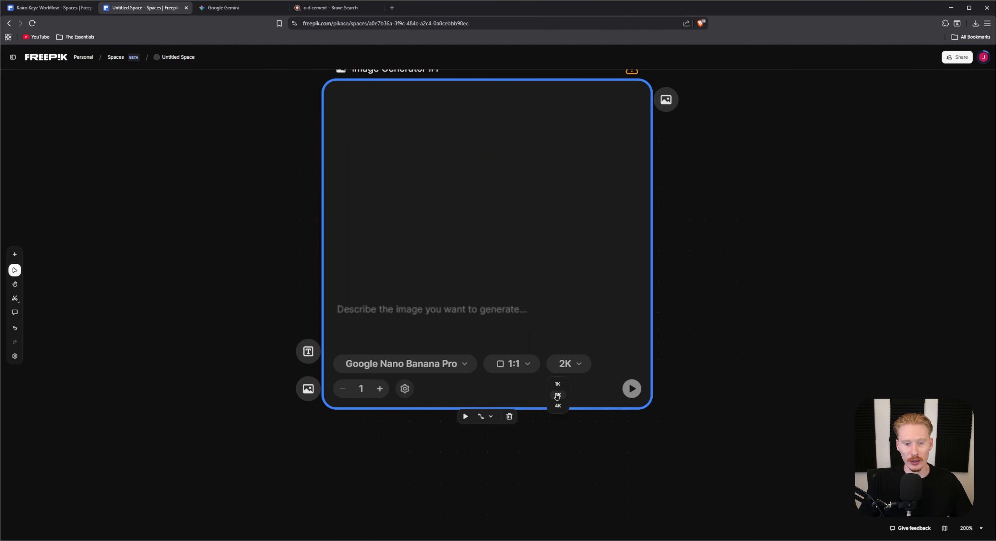
{"action": "left_click_drag", "start_coordinate": [772, 294], "coordinate": [761, 335]}
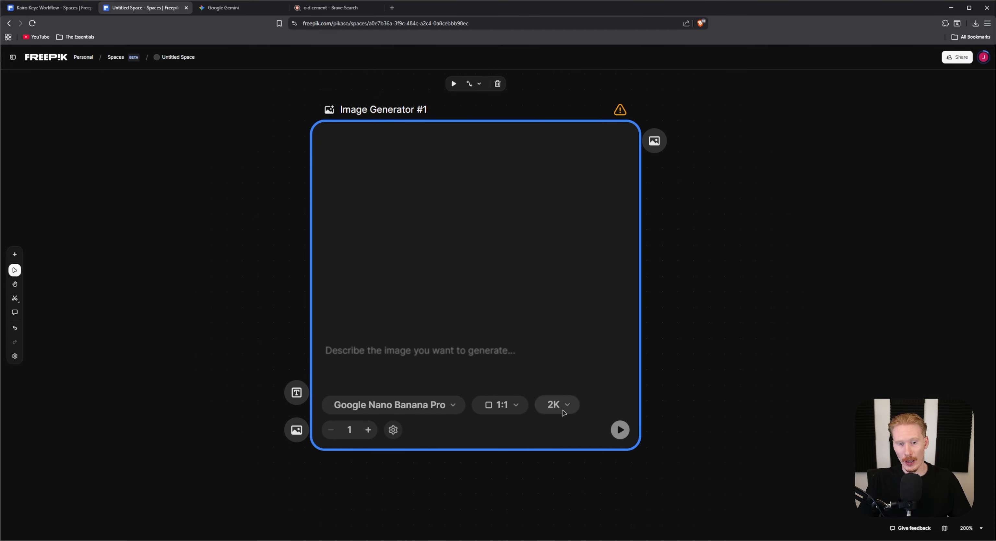
- Switch the Image Generator's resolution to 4K and back to 2K
{"action": "left_click", "coordinate": [556, 403]}
{"action": "left_click", "coordinate": [545, 449]}
{"action": "left_click", "coordinate": [573, 411]}
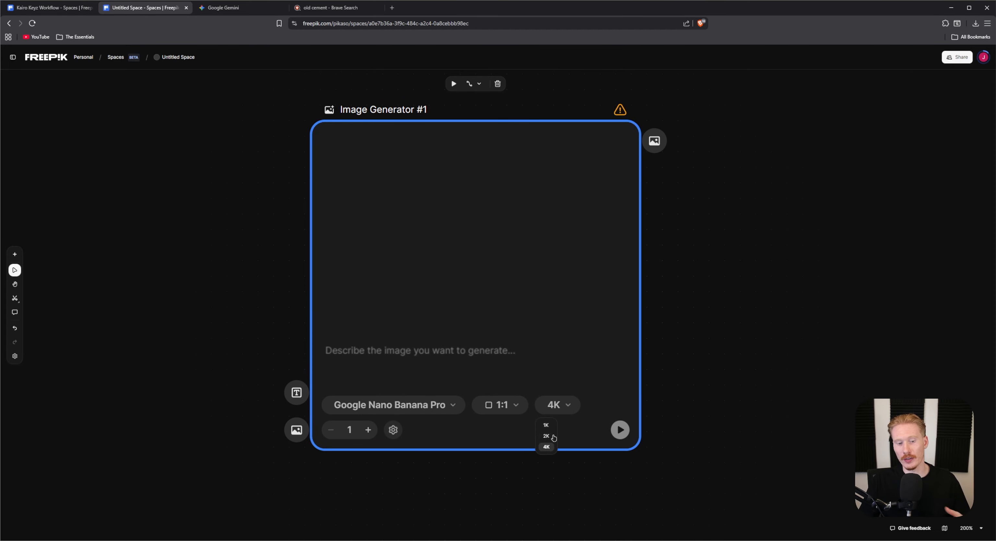
{"action": "left_click", "coordinate": [546, 436]}
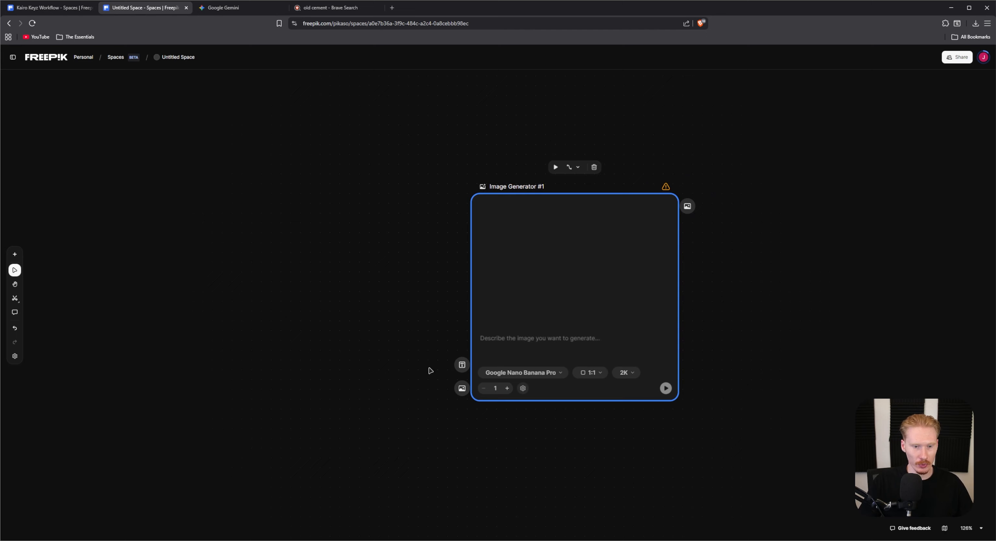
{"action": "left_click_drag", "start_coordinate": [410, 353], "coordinate": [404, 359]}
{"action": "left_click_drag", "start_coordinate": [414, 263], "coordinate": [329, 208]}
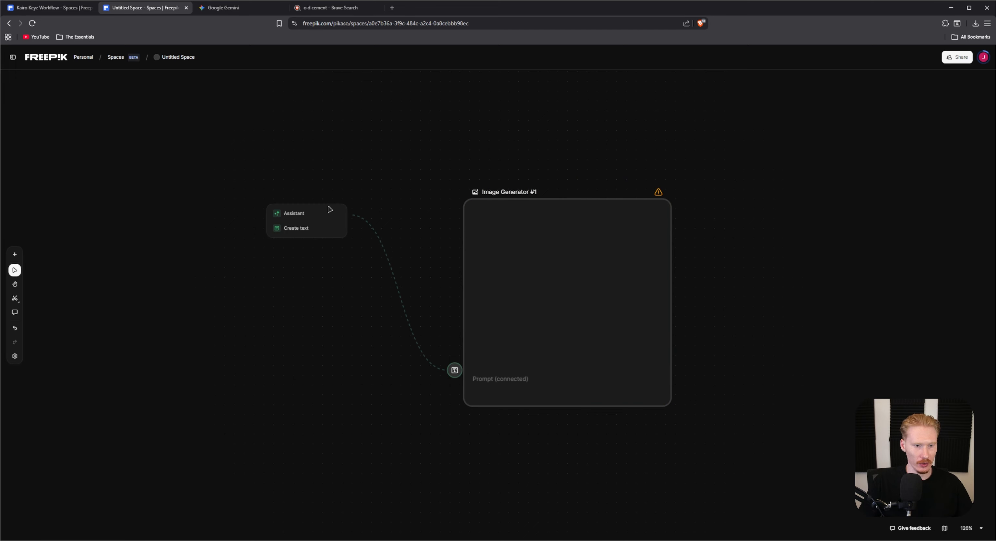
{"action": "left_click", "coordinate": [312, 214]}
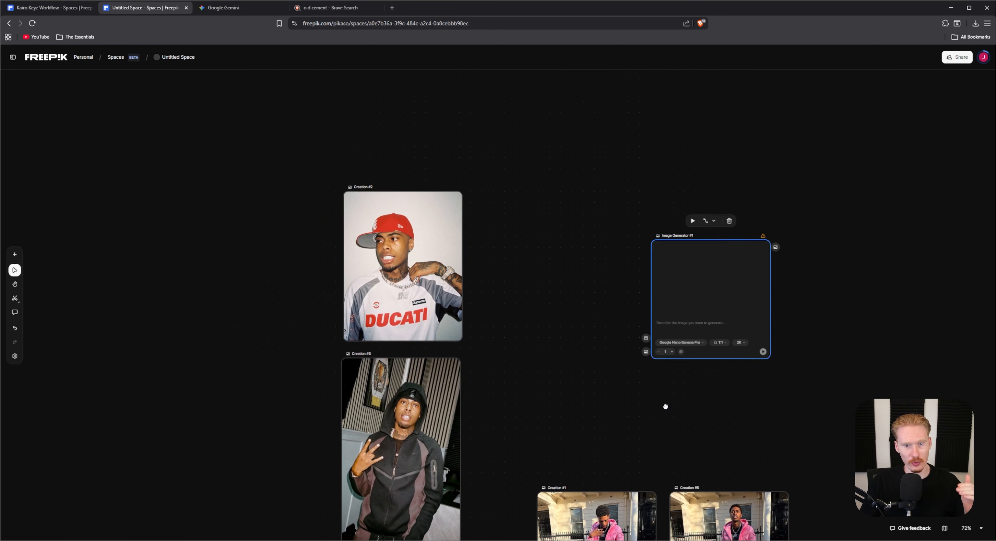
- Connect the five reference photos, Creation #1 to Creation #5, to the image input of Image Generator #1
{"action": "left_click_drag", "start_coordinate": [650, 336], "coordinate": [640, 319]}
{"action": "left_click_drag", "start_coordinate": [532, 437], "coordinate": [520, 336]}
{"action": "left_click", "coordinate": [390, 124]}
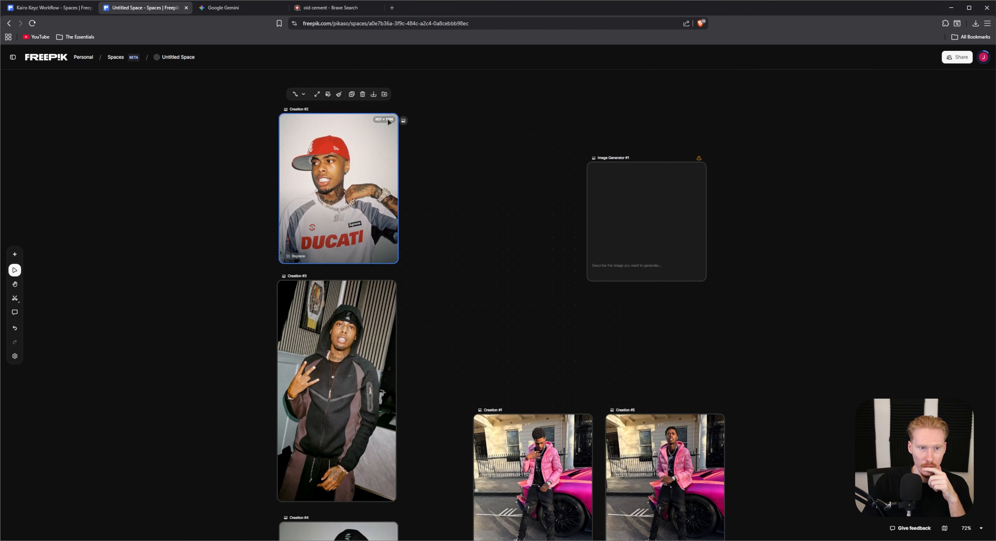
{"action": "left_click_drag", "start_coordinate": [405, 123], "coordinate": [582, 274]}
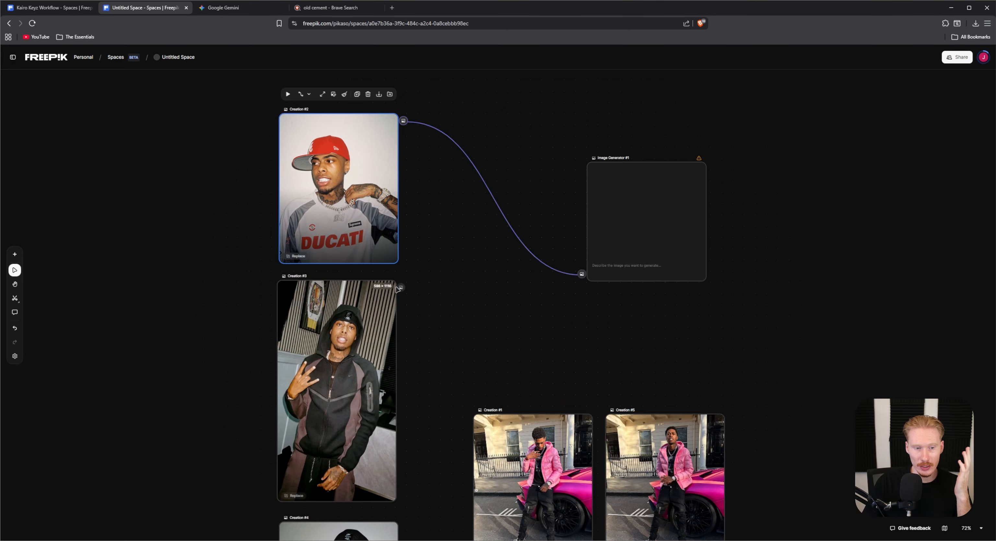
{"action": "scroll", "coordinate": [596, 309], "scroll_direction": "down", "scroll_amount": 3}
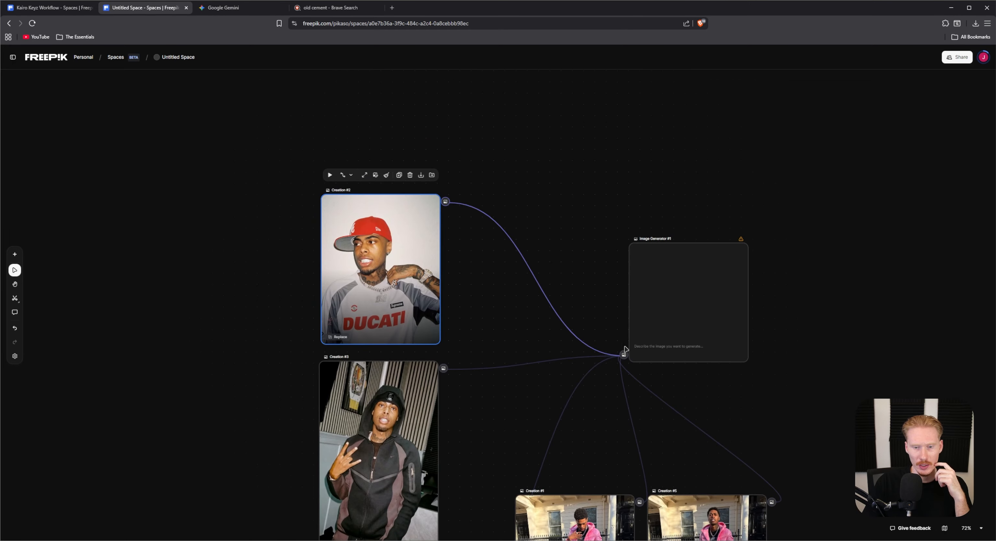
- Create an Assistant node linked to the prompt input of Image Generator #1
{"action": "left_click", "coordinate": [646, 321]}
{"action": "left_click_drag", "start_coordinate": [624, 340], "coordinate": [531, 124]}
{"action": "left_click", "coordinate": [509, 129]}
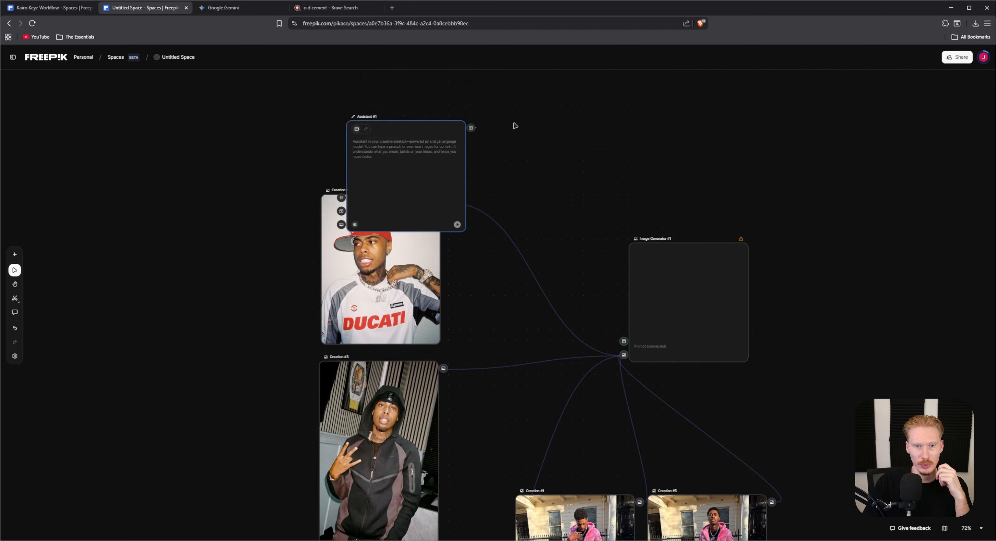
- Copy the original prompt of Assistant #1 in the Kairo Keyz Workflow space and return to the untitled space
{"action": "left_click", "coordinate": [50, 7]}
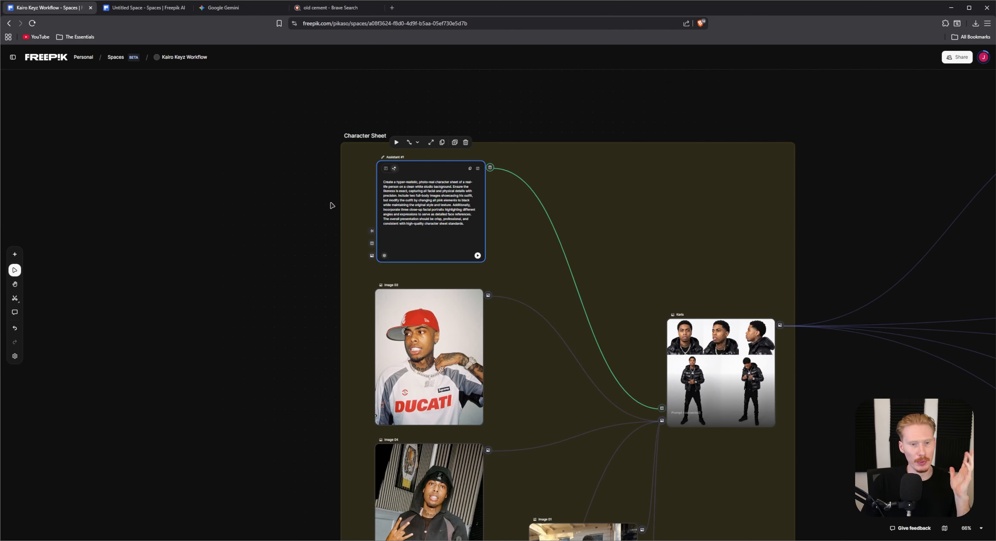
{"action": "left_click", "coordinate": [386, 168]}
{"action": "left_click", "coordinate": [425, 193]}
{"action": "key", "text": "ctrl+a"}
{"action": "left_click", "coordinate": [267, 258]}
{"action": "left_click", "coordinate": [145, 8]}
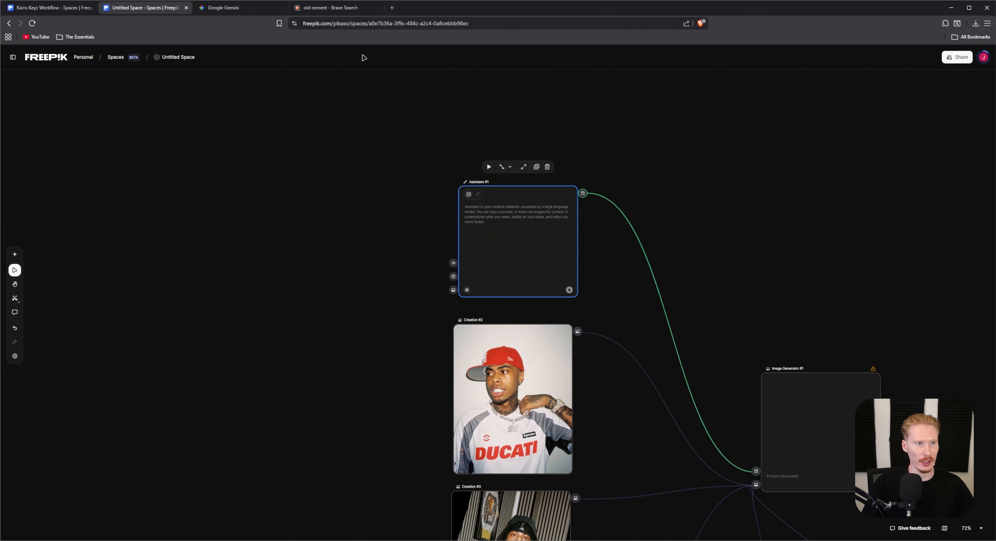
- Write the Assistant #1 prompt: hyper-realistic white-studio character sheet, Creation #1 and #5 as outfit with pink turned black, Creation #2, #3 and #4 as face references
{"action": "scroll", "coordinate": [573, 193], "scroll_direction": "up", "scroll_amount": 6}
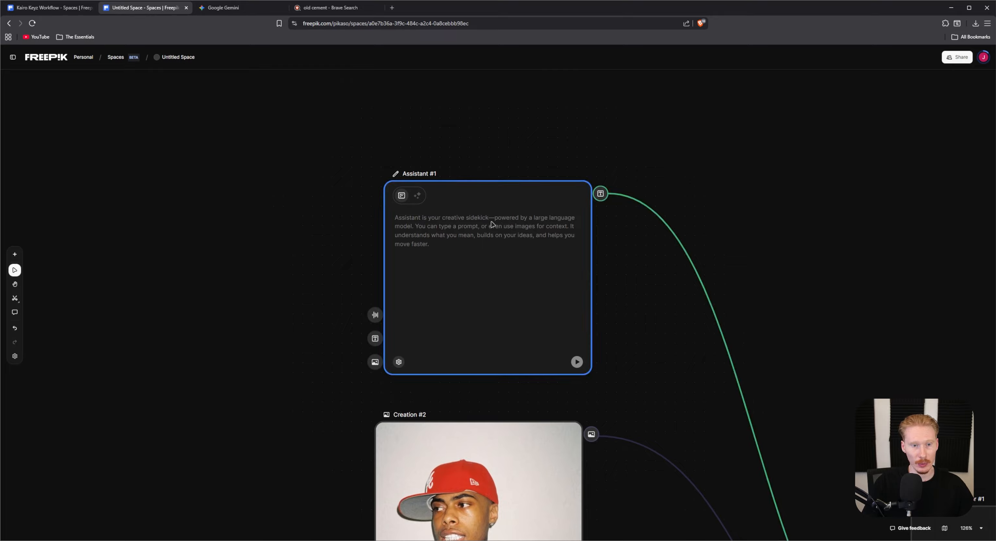
{"action": "left_click", "coordinate": [492, 224]}
{"action": "type", "text": "Add this person into a character sheet on a white studio background. Hyper-realistic and photo-real. Based of a real life person so keep him looking exactly the same, matching all the details.  Make the image 01 and image 02 be his outfit and change all the pink on his outfit into black.  Image 03, Image 04, and Image 05 are face references for the character."}
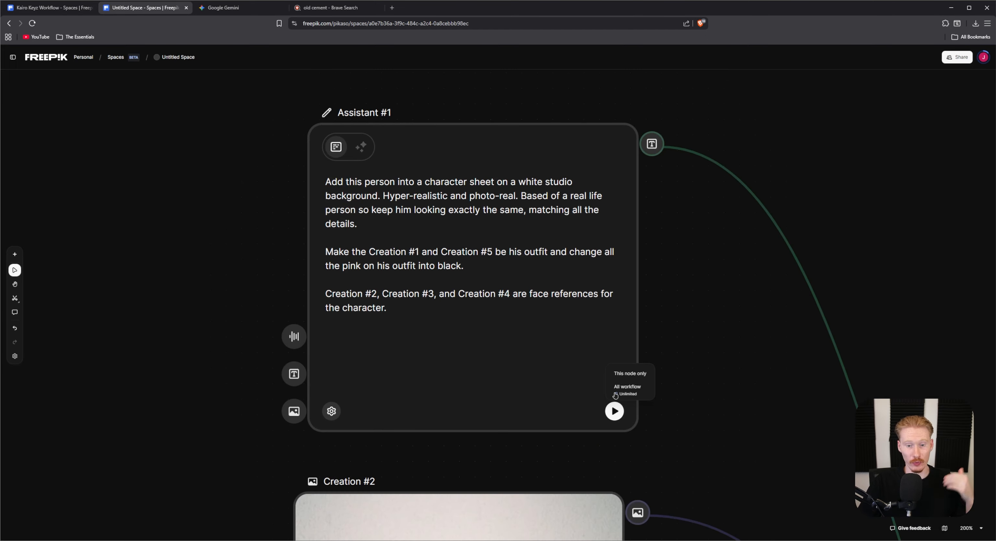
- Run the whole workflow from Assistant #1 and examine the generated image in the enlarged view
{"action": "left_click", "coordinate": [614, 411]}
{"action": "scroll", "coordinate": [469, 371], "scroll_direction": "down", "scroll_amount": 5}
{"action": "left_click_drag", "start_coordinate": [597, 403], "coordinate": [621, 304]}
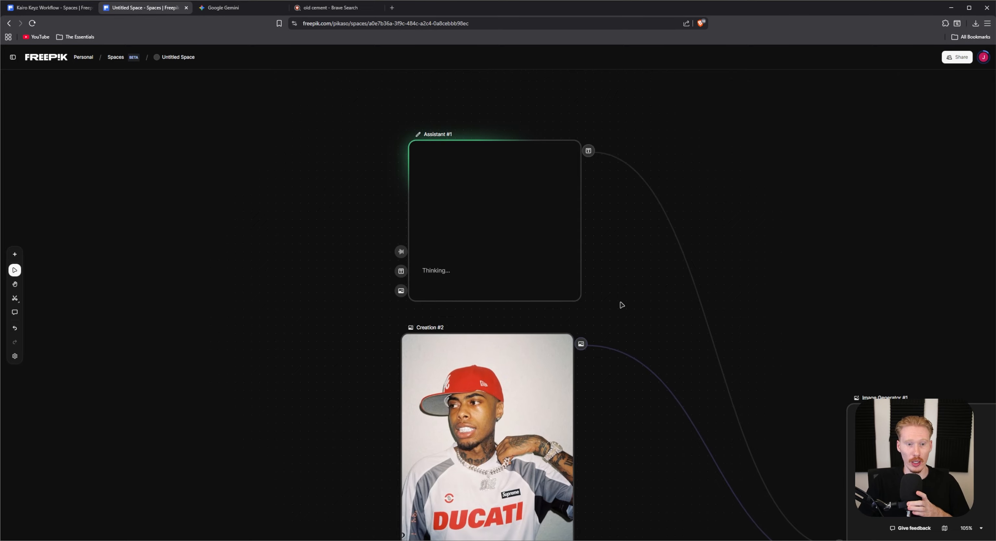
{"action": "left_click_drag", "start_coordinate": [612, 353], "coordinate": [576, 290]}
{"action": "scroll", "coordinate": [575, 290], "scroll_direction": "down", "scroll_amount": 3}
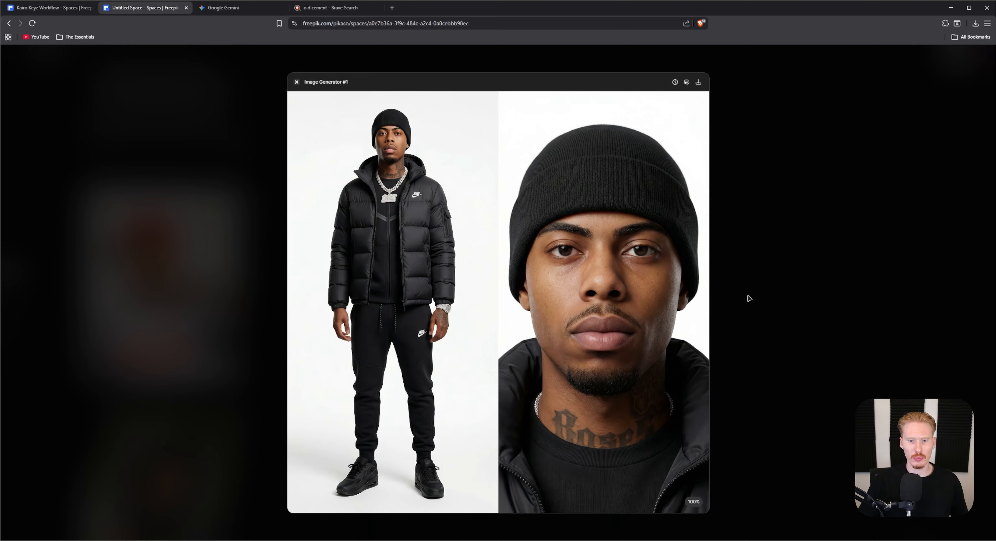
{"action": "left_click", "coordinate": [749, 298]}
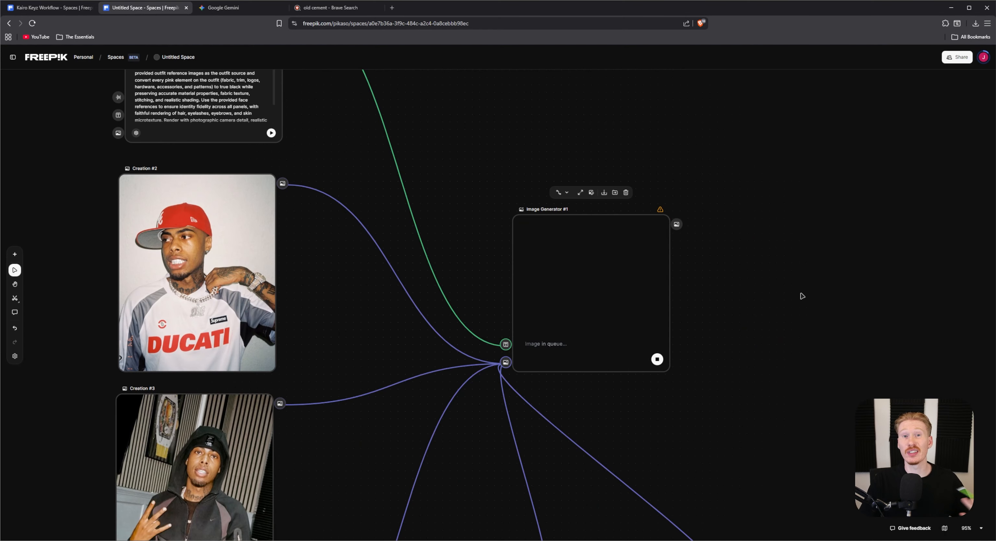
- Copy the original prompt from Assistant #1 into a new Text node placed above the Image Generator
{"action": "left_click_drag", "start_coordinate": [731, 252], "coordinate": [801, 366]}
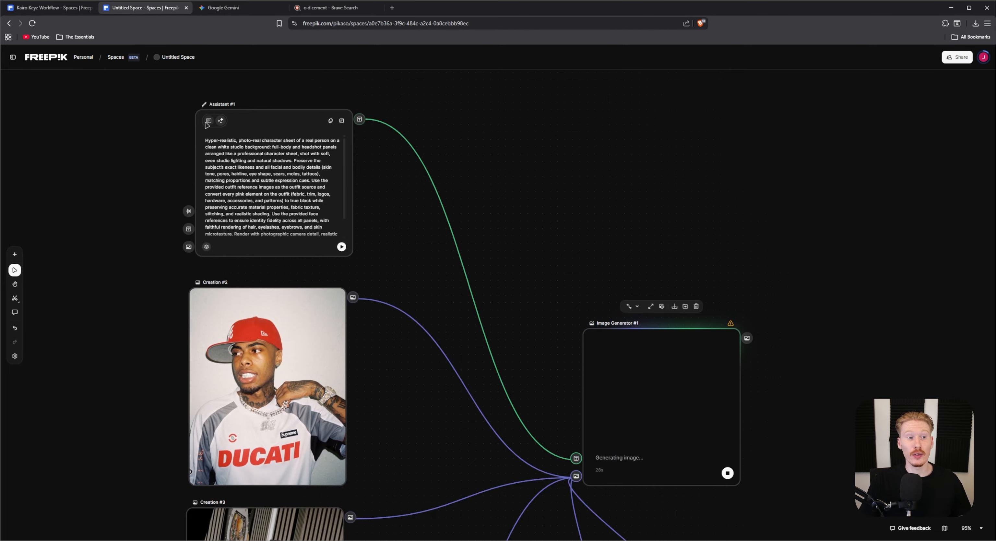
{"action": "left_click", "coordinate": [246, 209]}
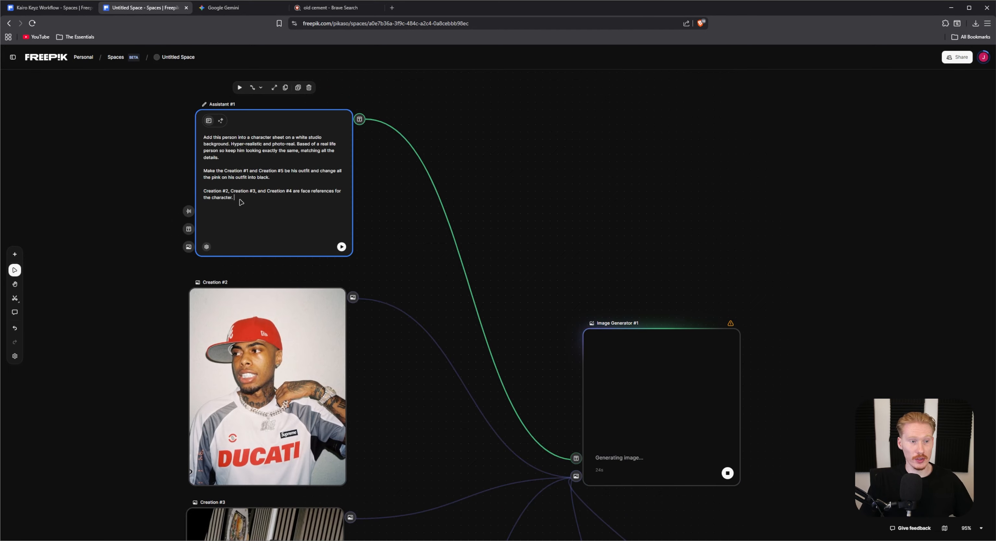
{"action": "key", "text": "ctrl+a"}
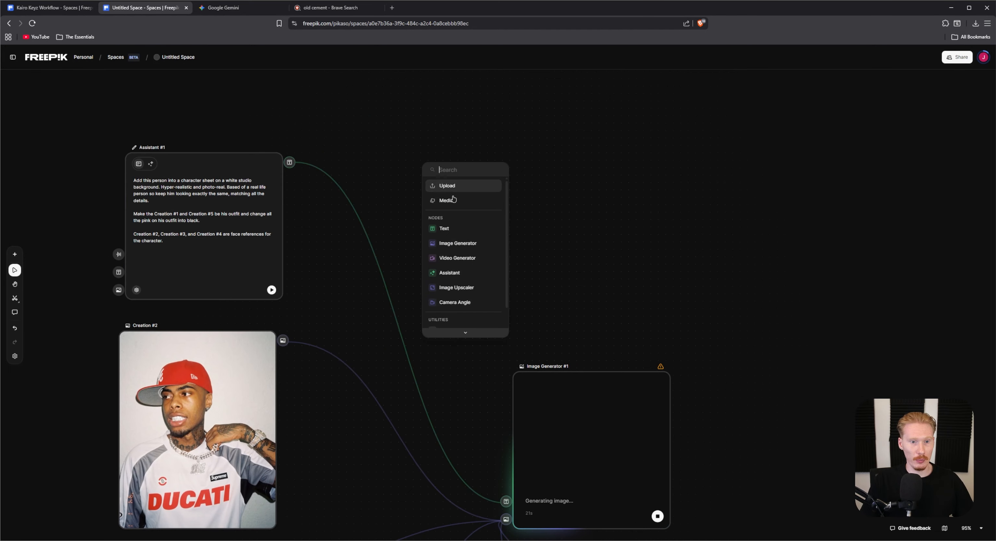
{"action": "type", "text": "Add this person into a character sheet on a white studio background. Hyper-realistic and photo-real. Based of a real life person so keep him looking exactly the same, matching all the details.  Make the Creation #1 and Creation #5 be his outfit and change all the pink on his outfit into black.  Creation #2, Creation #3, and Creation #4 are face references for the character."}
{"action": "left_click_drag", "start_coordinate": [557, 311], "coordinate": [447, 172]}
{"action": "left_click_drag", "start_coordinate": [511, 198], "coordinate": [522, 192]}
{"action": "left_click_drag", "start_coordinate": [573, 224], "coordinate": [541, 160]}
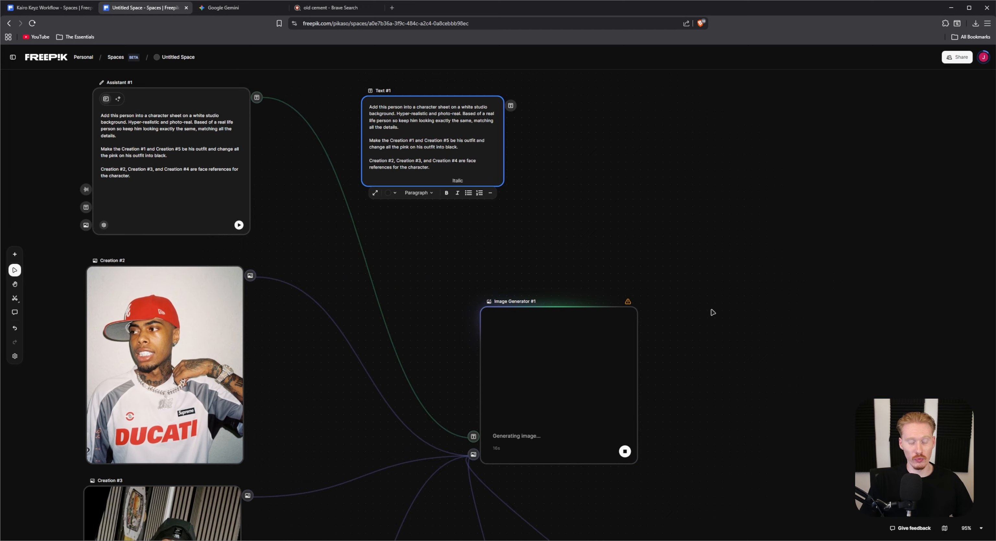
{"action": "left_click", "coordinate": [747, 292]}
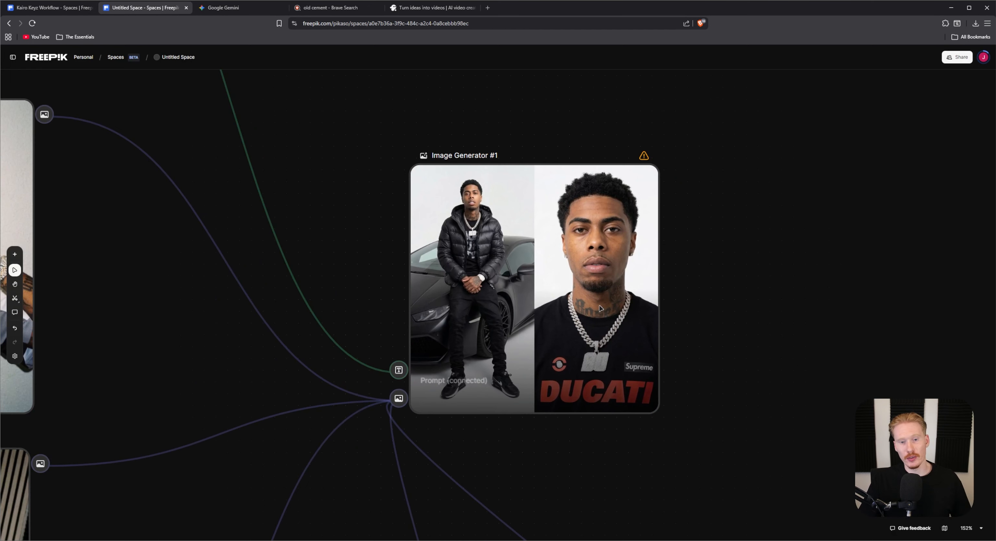
- Examine the regenerated character image in Image Generator #1 at enlarged size and close the view
{"action": "left_click", "coordinate": [651, 310]}
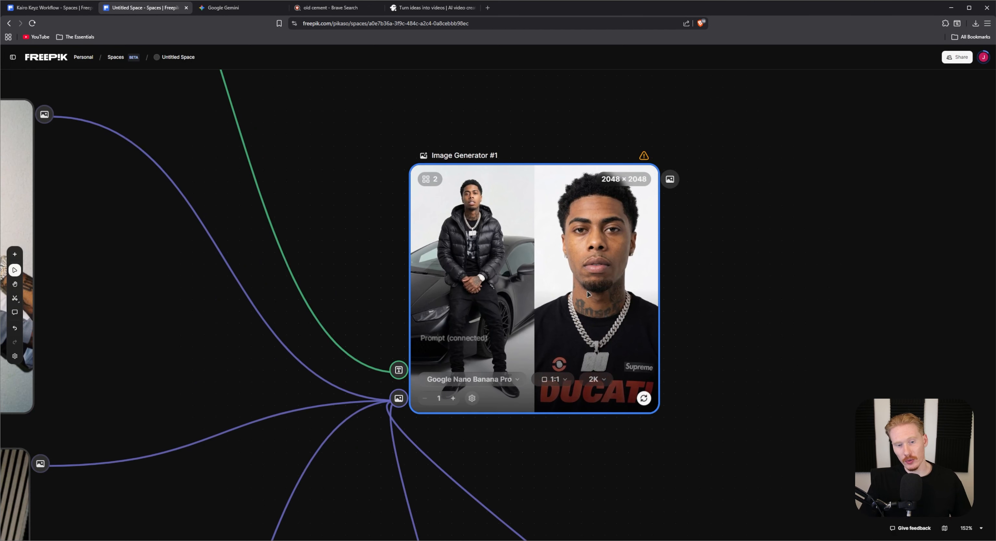
{"action": "double_click", "coordinate": [623, 359]}
{"action": "left_click", "coordinate": [796, 311]}
- Connect Text #1 to the prompt input of Image Generator #1 in place of Assistant #1
{"action": "left_click_drag", "start_coordinate": [589, 179], "coordinate": [621, 370]}
{"action": "scroll", "coordinate": [621, 370], "scroll_direction": "down", "scroll_amount": 3}
{"action": "left_click_drag", "start_coordinate": [524, 273], "coordinate": [519, 250]}
{"action": "left_click", "coordinate": [507, 143]}
{"action": "left_click_drag", "start_coordinate": [518, 315], "coordinate": [496, 469]}
{"action": "mouse_move", "coordinate": [462, 458]}
{"action": "left_mouse_down"}
{"action": "mouse_move", "coordinate": [454, 391]}
{"action": "mouse_move", "coordinate": [452, 452]}
{"action": "left_mouse_up"}
{"action": "left_click", "coordinate": [450, 390]}
{"action": "left_click_drag", "start_coordinate": [522, 232], "coordinate": [458, 149]}
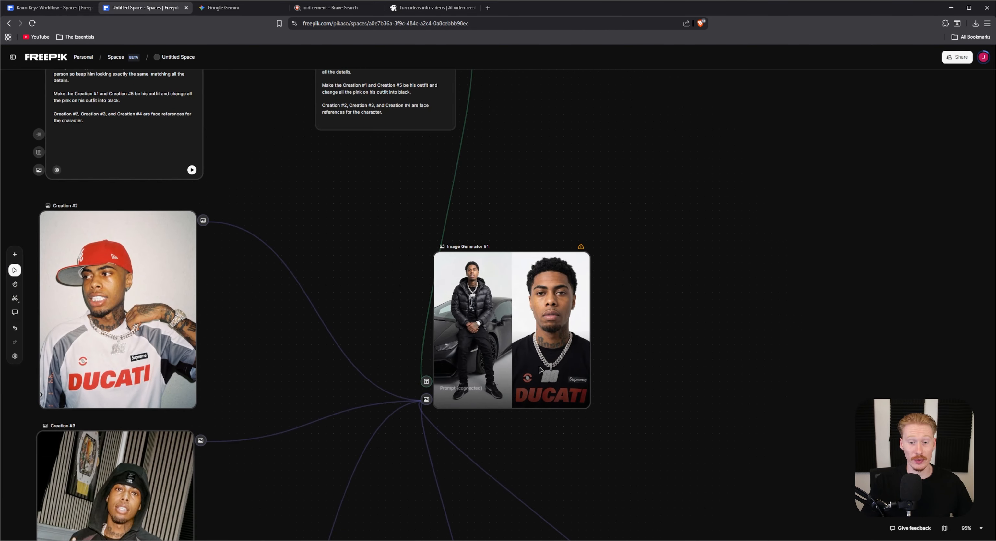
- Regenerate the character sheet from the Text #1 prompt and examine the result in the enlarged view
{"action": "left_click", "coordinate": [579, 398]}
{"action": "left_click_drag", "start_coordinate": [625, 256], "coordinate": [722, 311]}
{"action": "left_click", "coordinate": [504, 129]}
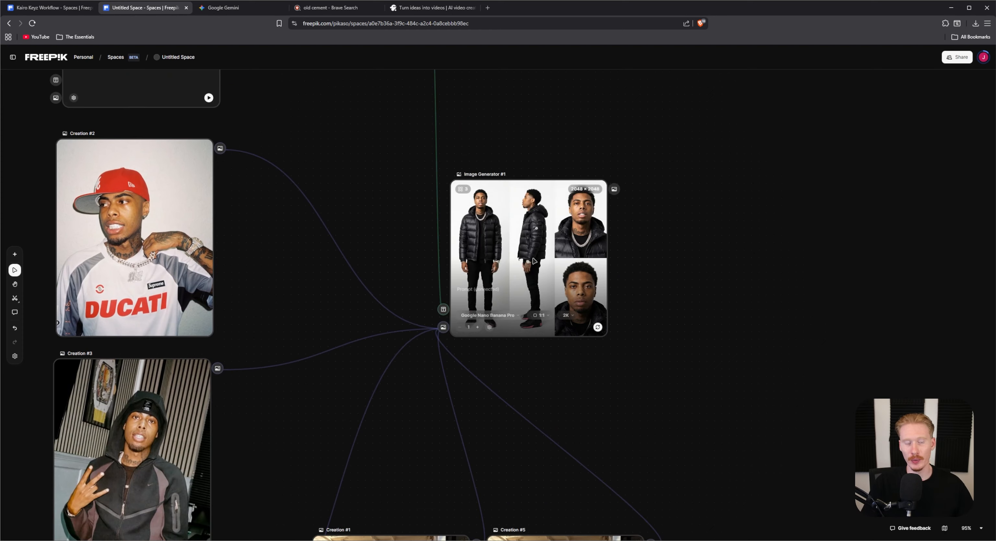
{"action": "left_click", "coordinate": [572, 259]}
{"action": "double_click", "coordinate": [573, 259]}
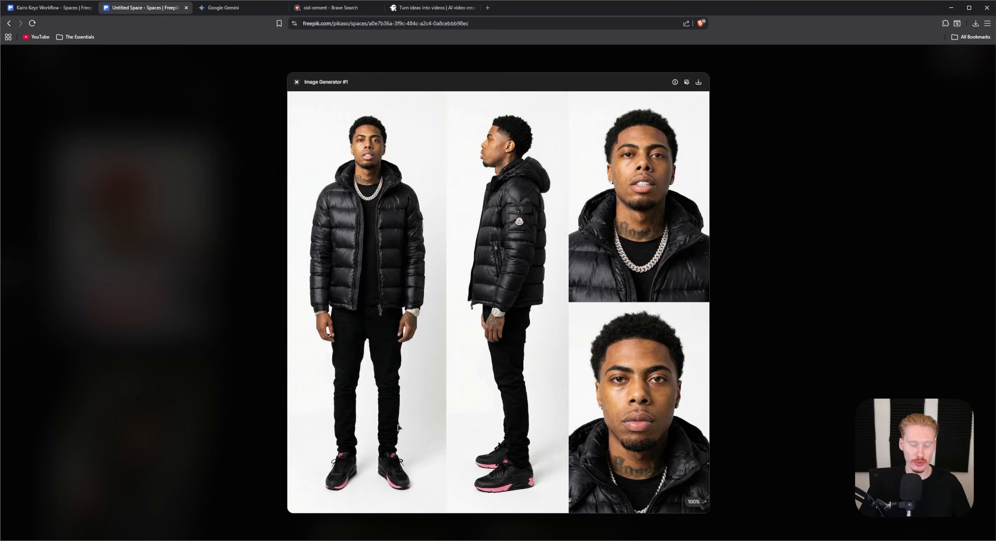
{"action": "left_click", "coordinate": [717, 318]}
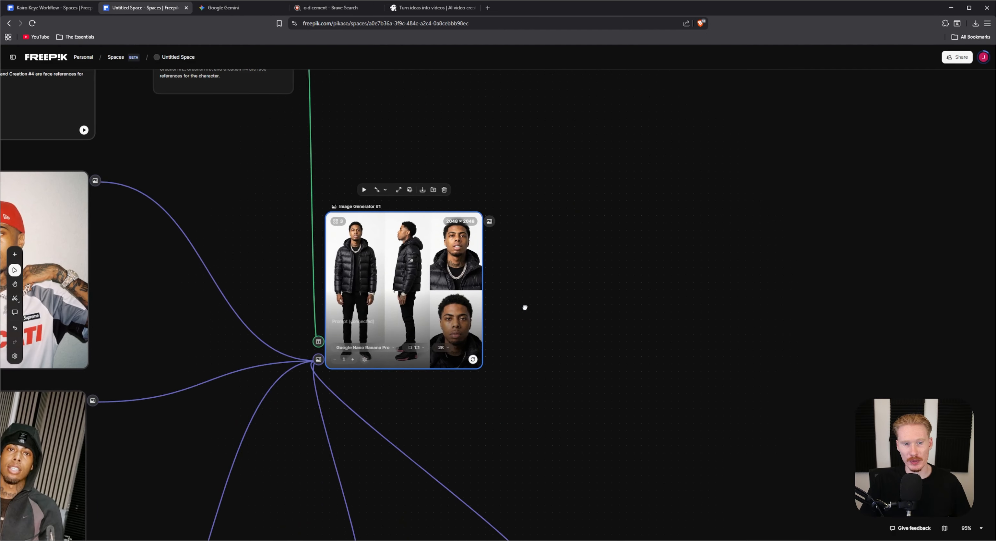
- Place the dark spotlight reference image on the empty canvas beside the character sheet
{"action": "left_click_drag", "start_coordinate": [490, 222], "coordinate": [654, 289]}
{"action": "left_click", "coordinate": [644, 243]}
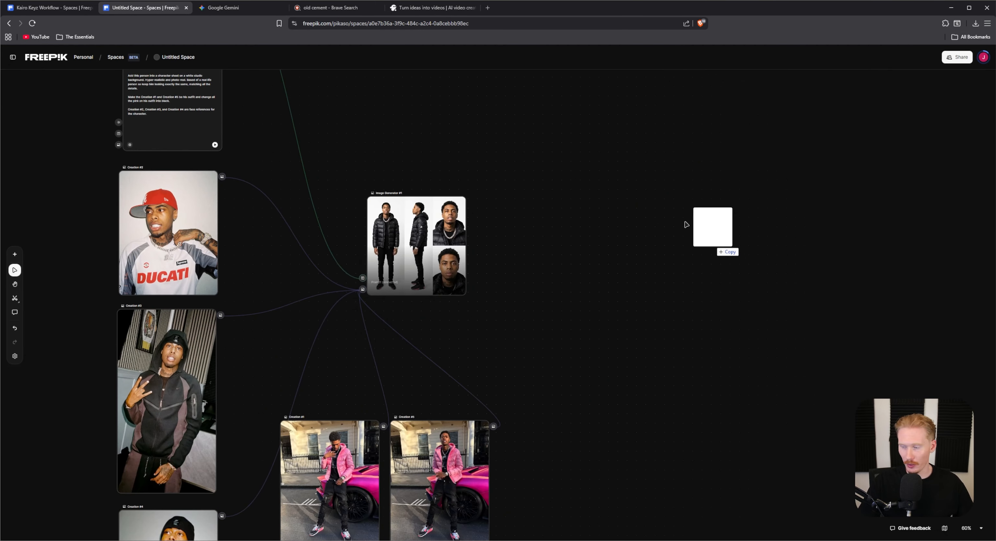
{"action": "left_click_drag", "start_coordinate": [684, 222], "coordinate": [612, 185]}
{"action": "scroll", "coordinate": [745, 234], "scroll_direction": "up", "scroll_amount": 5}
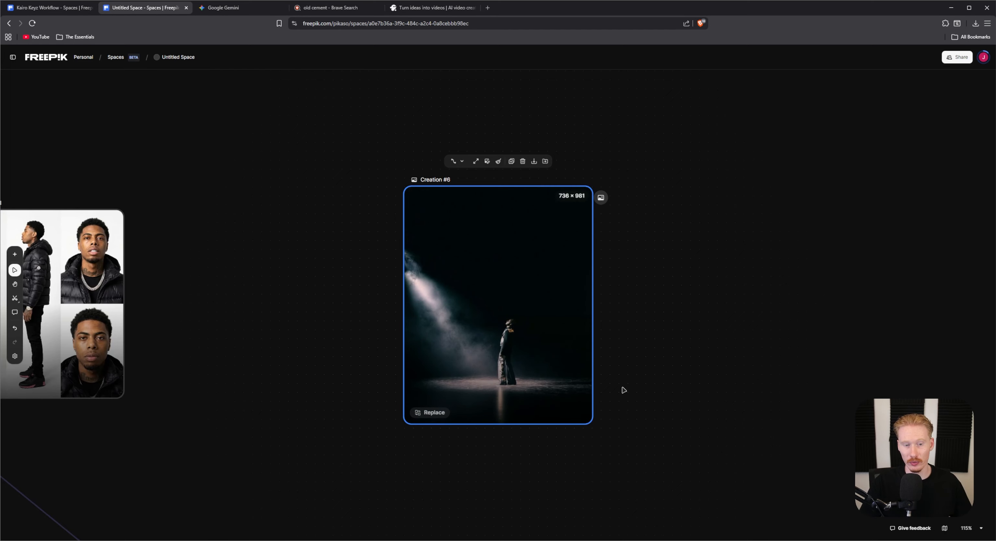
{"action": "left_click", "coordinate": [622, 337]}
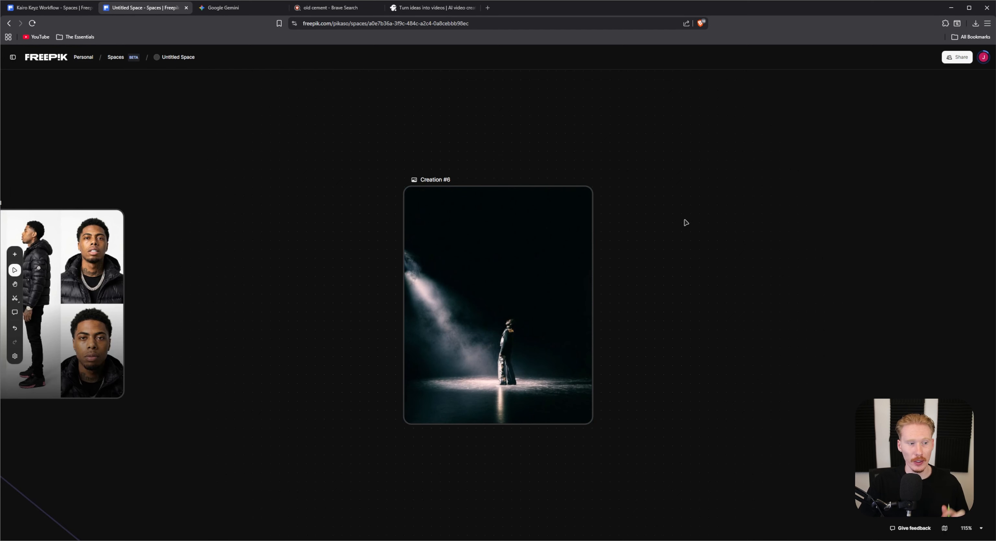
- Create a new Assistant node from the image output of the spotlight reference, Creation #6
{"action": "left_click", "coordinate": [564, 216]}
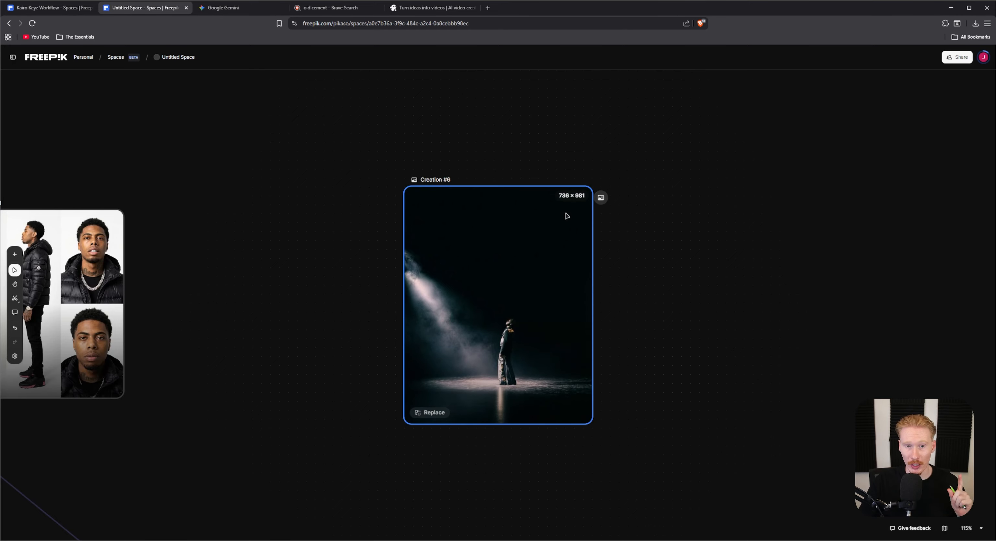
{"action": "left_click_drag", "start_coordinate": [601, 197], "coordinate": [684, 285]}
{"action": "left_click", "coordinate": [727, 328]}
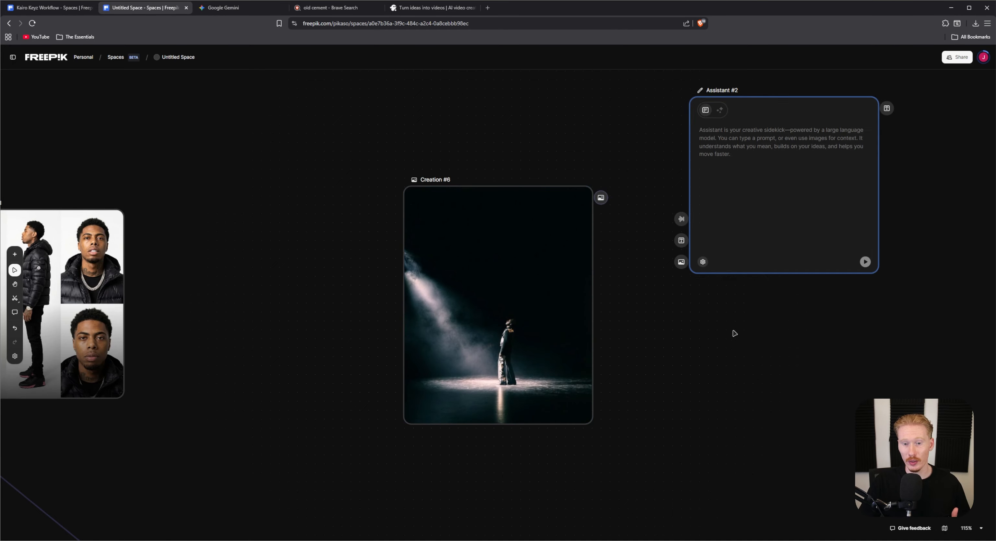
- Place Assistant #2 beside the spotlight reference, roughly level with it, and connect Creation #6 to its image input
{"action": "left_click_drag", "start_coordinate": [865, 300], "coordinate": [751, 291]}
{"action": "left_click_drag", "start_coordinate": [471, 348], "coordinate": [473, 219]}
{"action": "left_click_drag", "start_coordinate": [681, 223], "coordinate": [726, 238]}
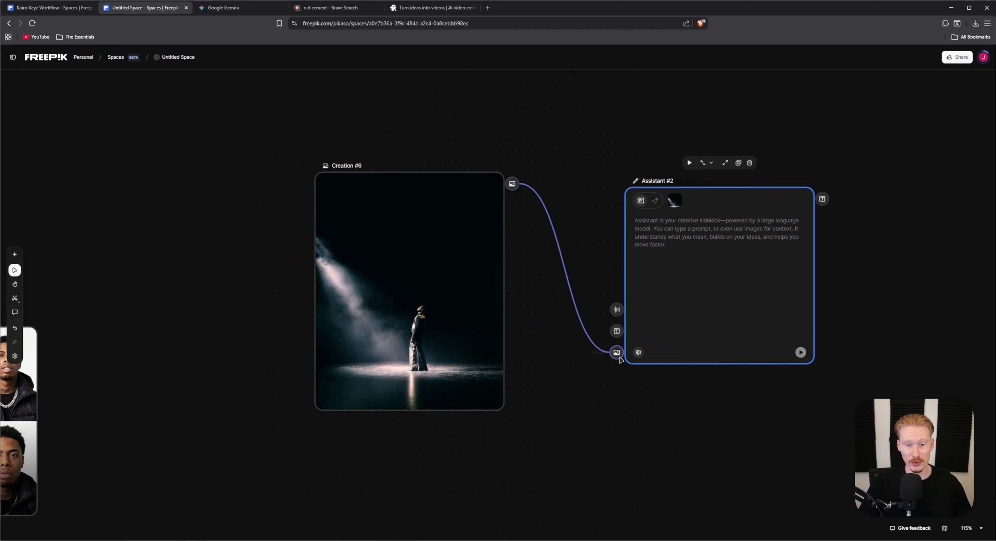
{"action": "left_click_drag", "start_coordinate": [827, 254], "coordinate": [721, 290]}
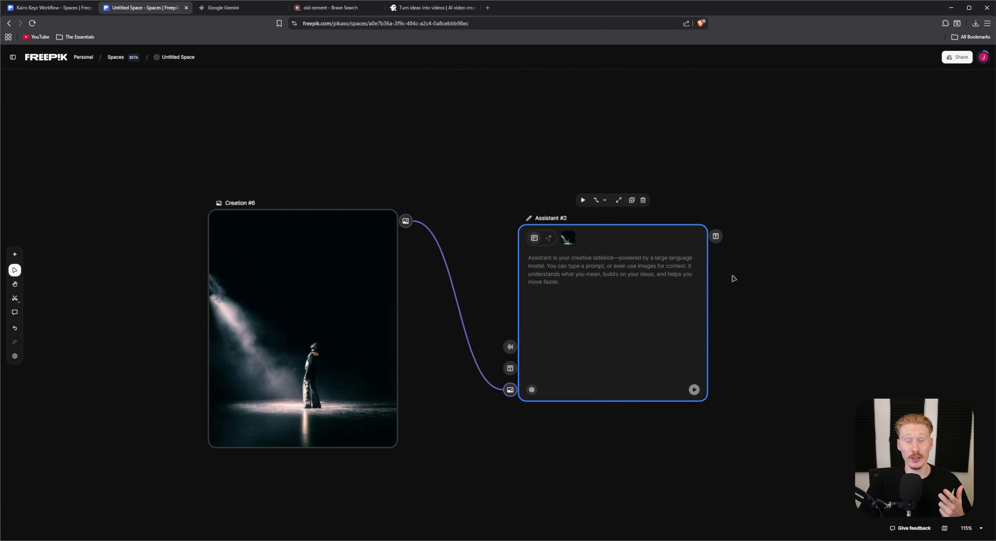
- Give Assistant #2 a system prompt as a professional JSON prompter, describing every single detail in perfect JSON code for hyper realistic, 8k textured generations
{"action": "left_click", "coordinate": [532, 389]}
{"action": "left_click", "coordinate": [923, 145]}
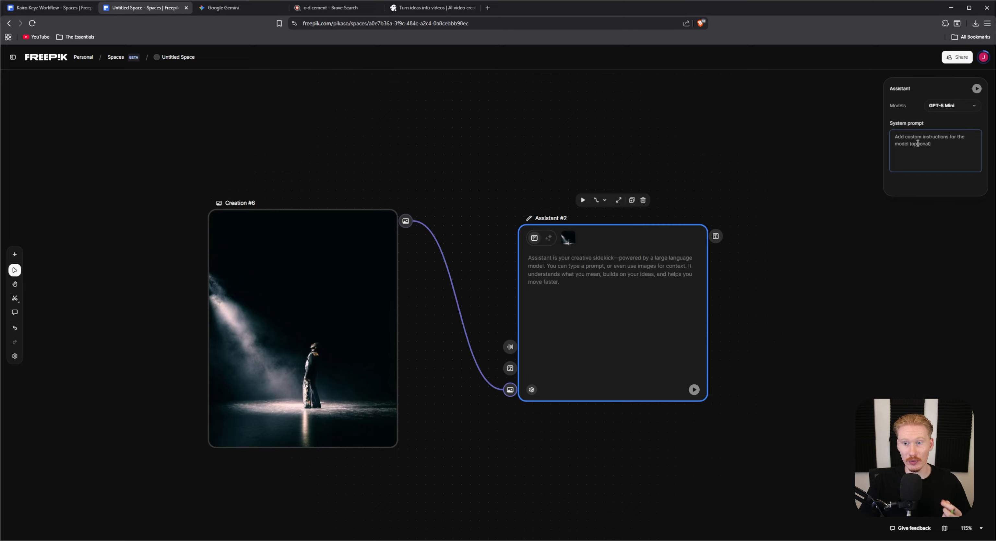
{"action": "type", "text": "You are a professional JSON pormpter. That get the extract results 100% of the time. Examining and describing every single detail in perfect JSON code. Generating hyper realistic and 8k textured generations."}
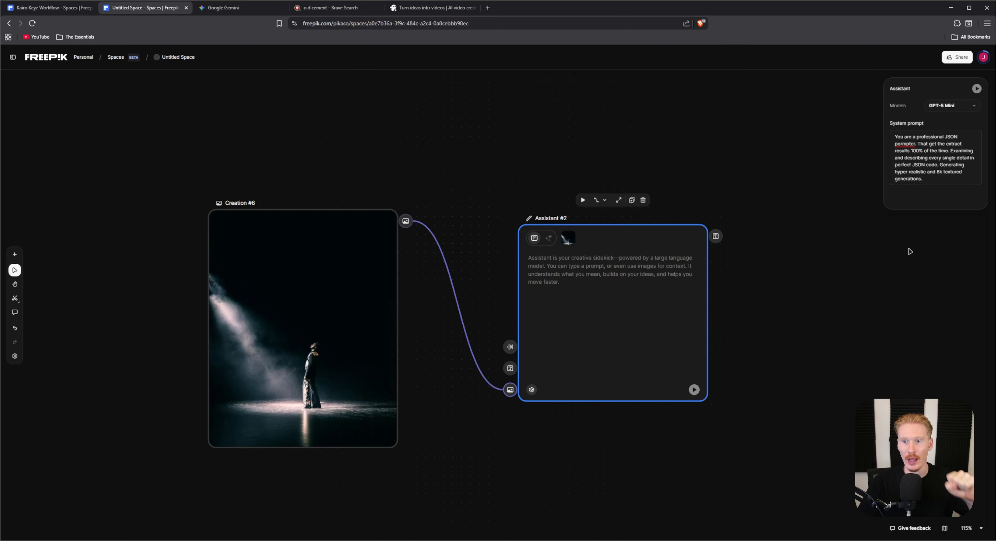
{"action": "left_click", "coordinate": [919, 232]}
{"action": "left_click", "coordinate": [534, 386]}
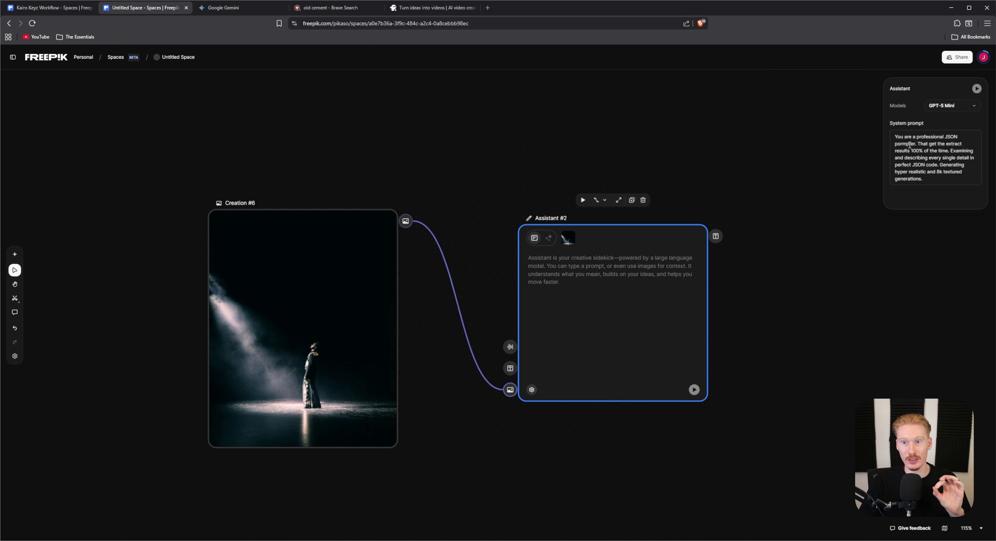
{"action": "left_click_drag", "start_coordinate": [894, 137], "coordinate": [942, 189]}
{"action": "left_click", "coordinate": [942, 189]}
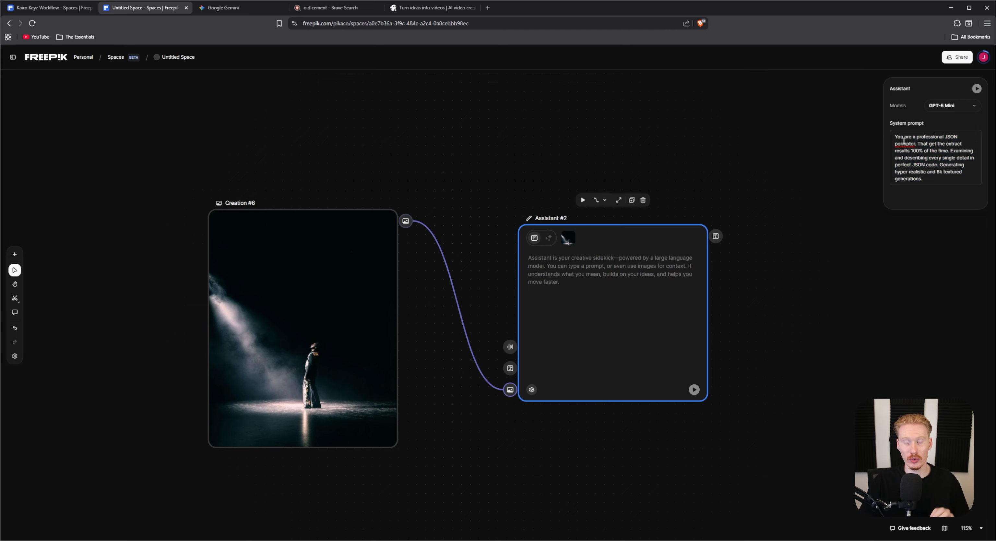